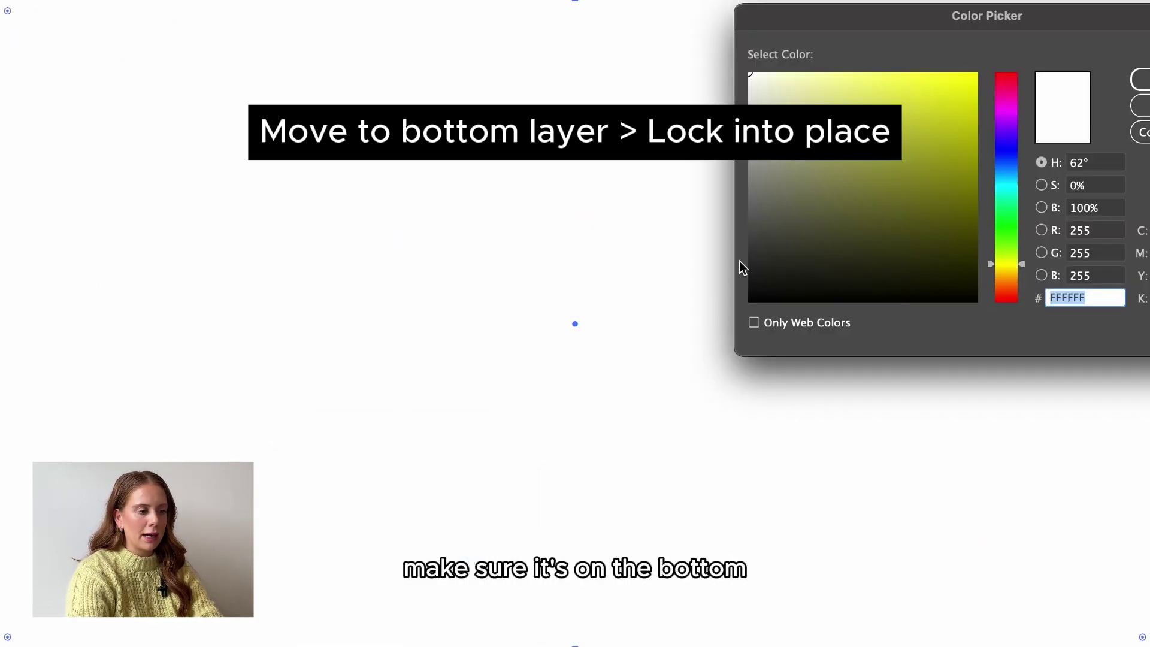
- Set the background rectangle's fill colour to dark grey 2B2B2B
text(2B2B2B)
key(Return)
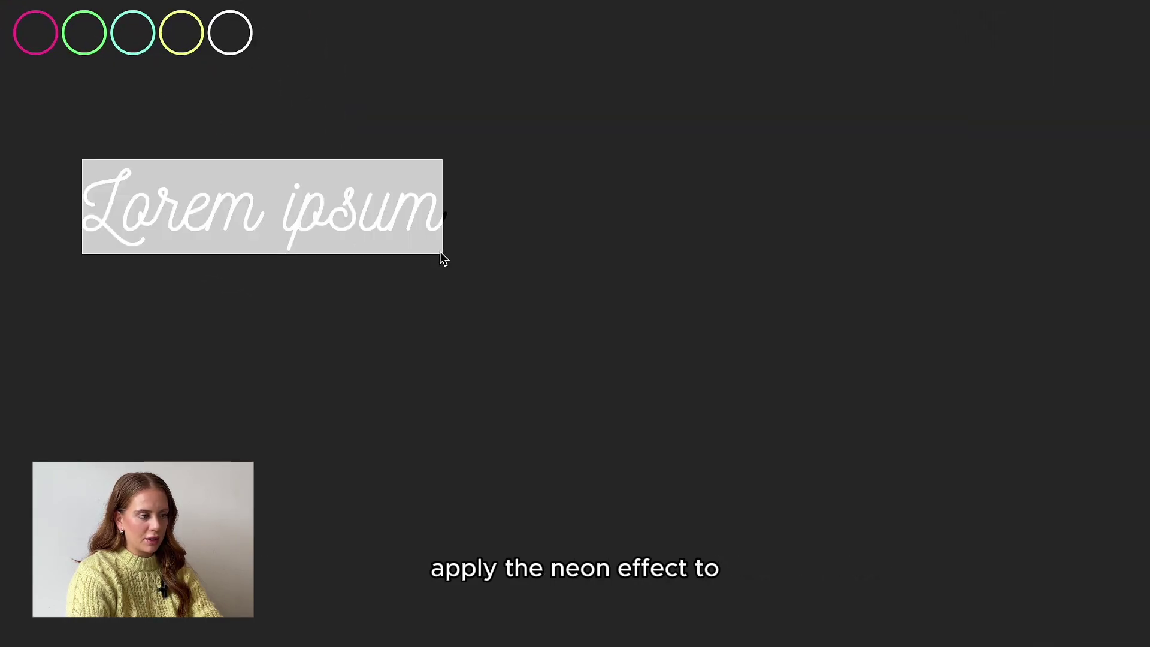
- Replace the placeholder script text with "Anything is Possible..." and change its colour to white
text(Anything is Possible...)
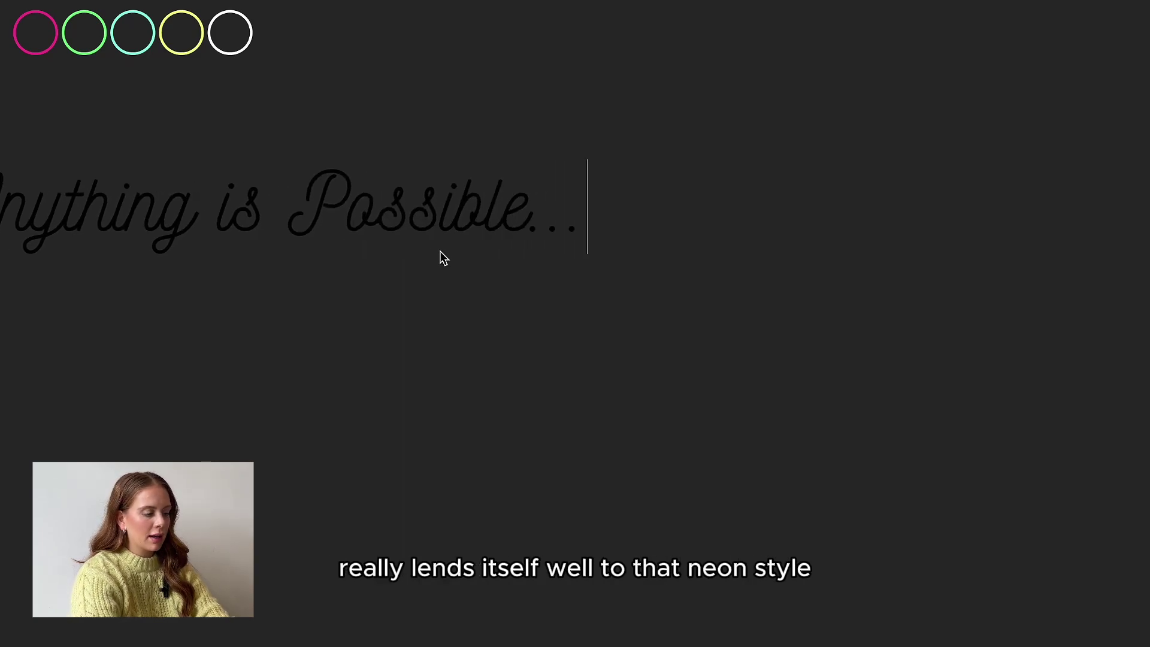
key(Escape)
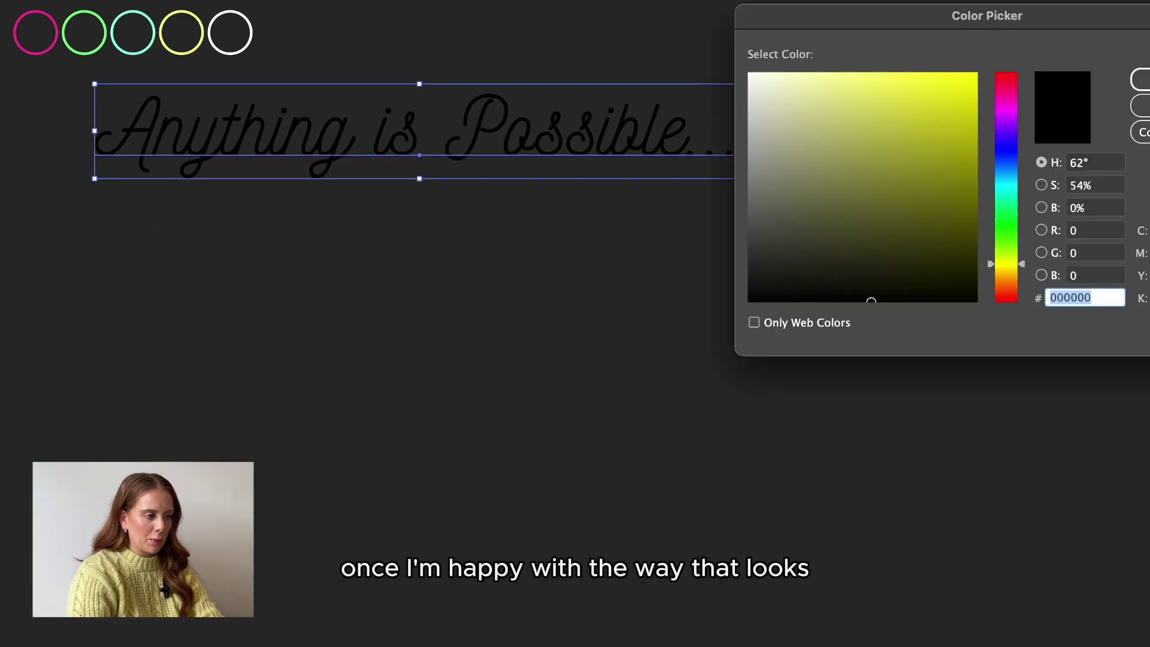
drag(852, 80, 713, 74)
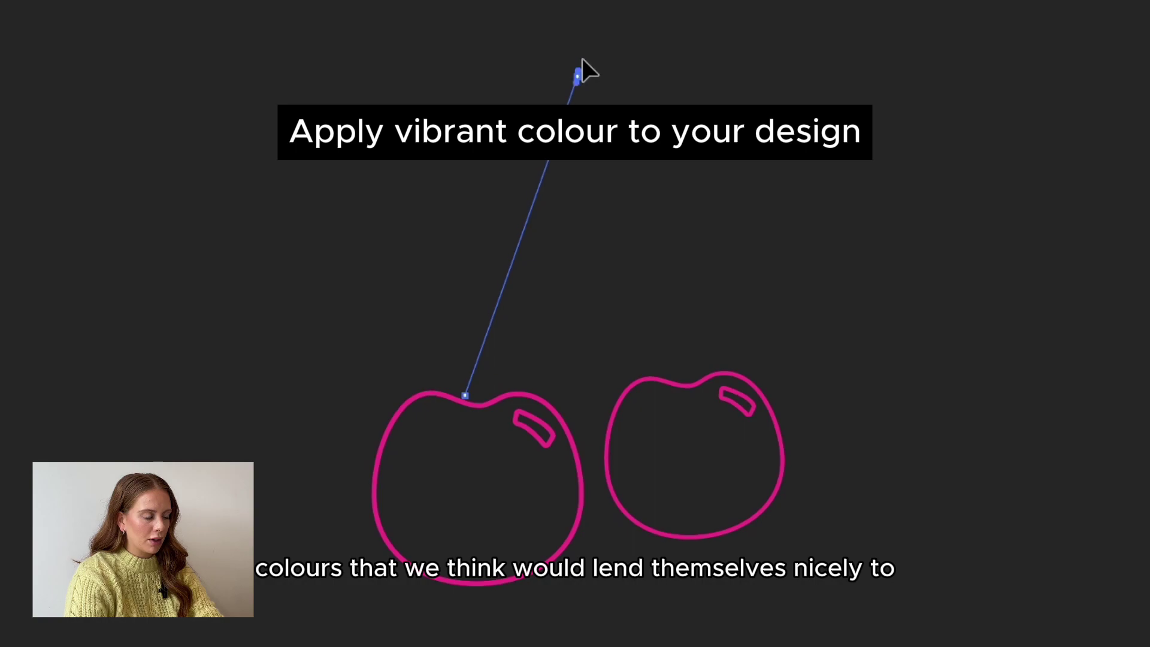
- Draw the cherry stem outline as curved paths rising from the large cherry and running down to the small cherry
drag(577, 77, 600, 274)
click(577, 76)
click(584, 68)
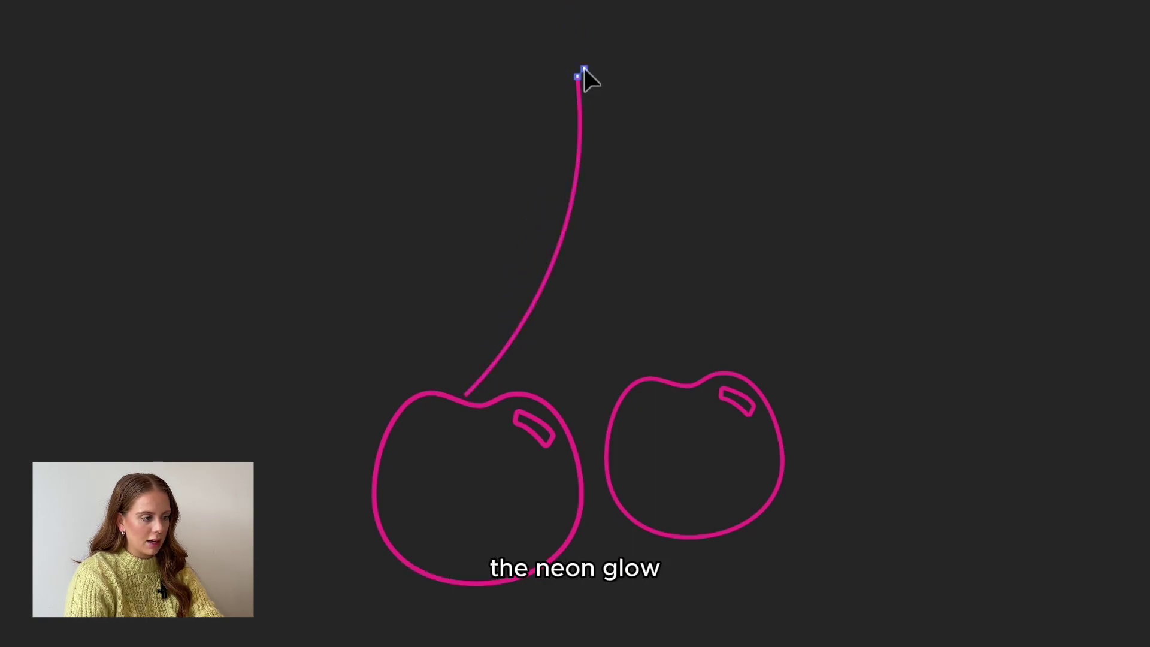
mouse_move(698, 372)
mouse_down()
mouse_move(743, 446)
mouse_move(781, 461)
mouse_up()
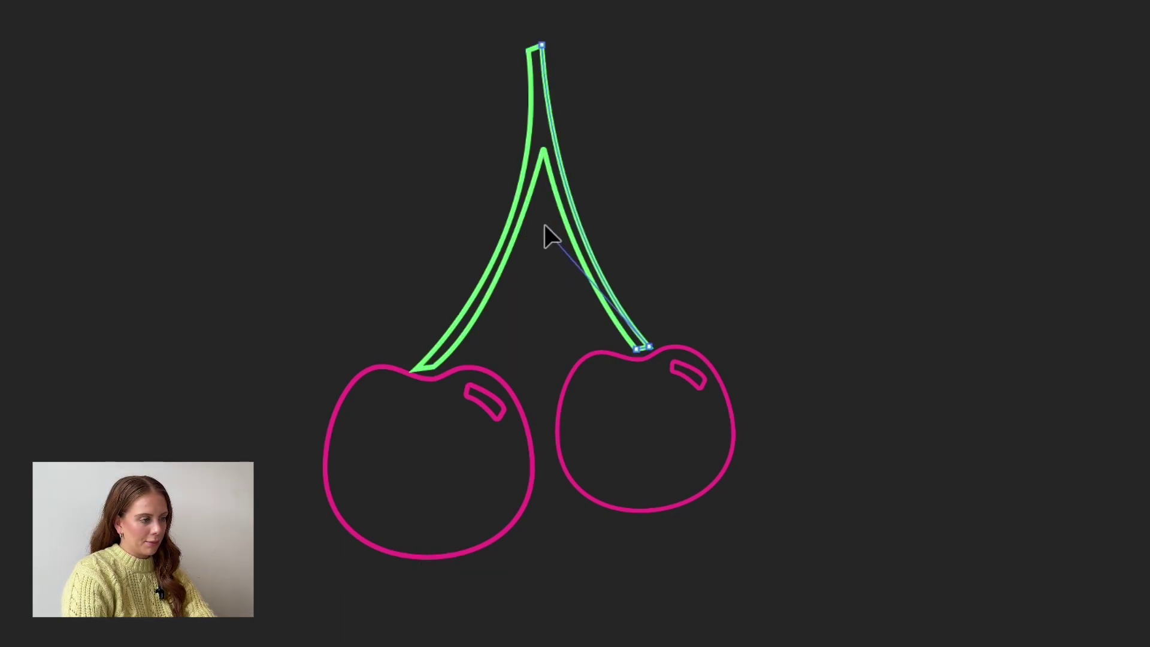
- Give all strokes of the cherry artwork round caps and round corner joins
drag(209, 39, 777, 561)
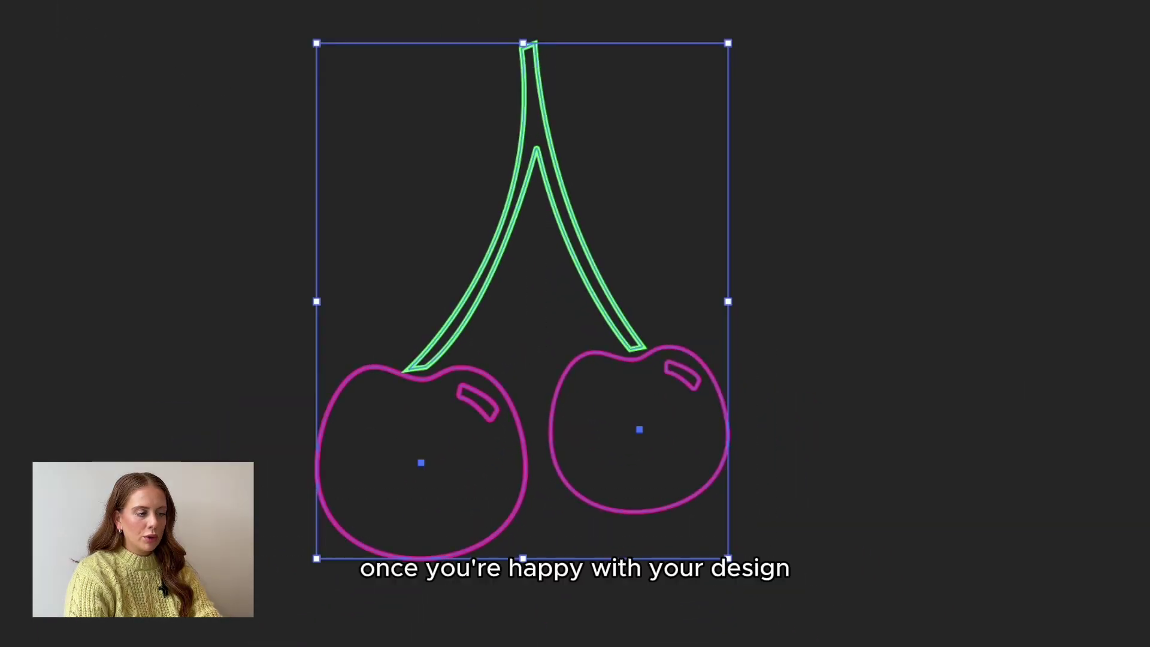
mouse_move(1048, 18)
mouse_down()
mouse_move(954, 36)
mouse_move(971, 34)
mouse_up()
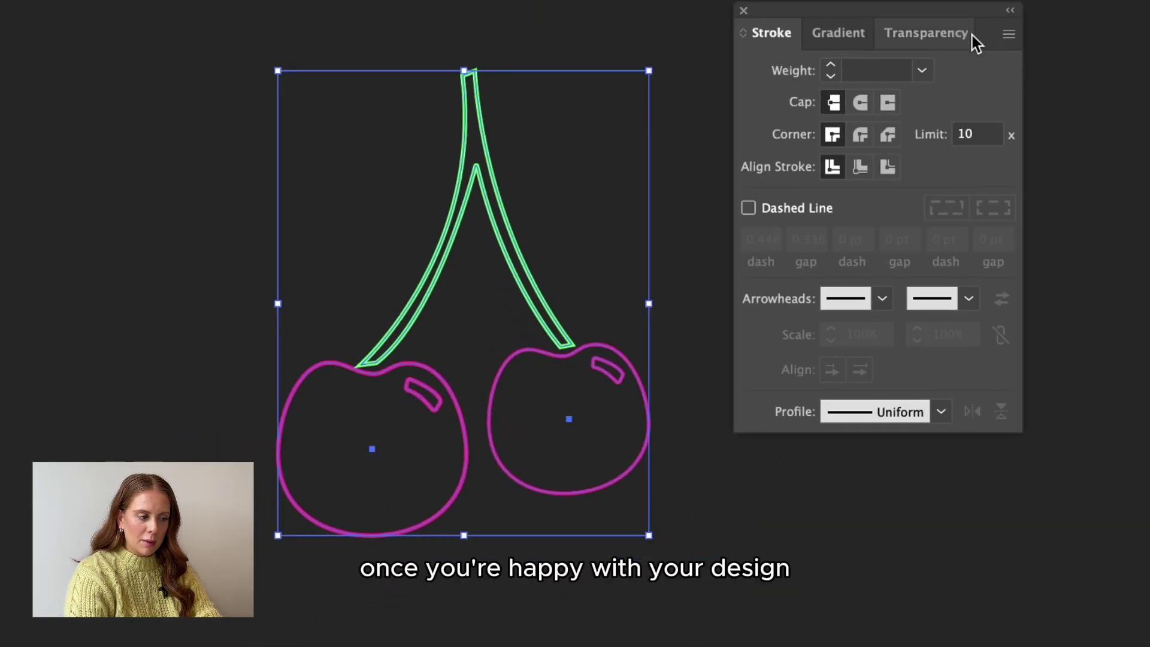
click(861, 101)
click(861, 137)
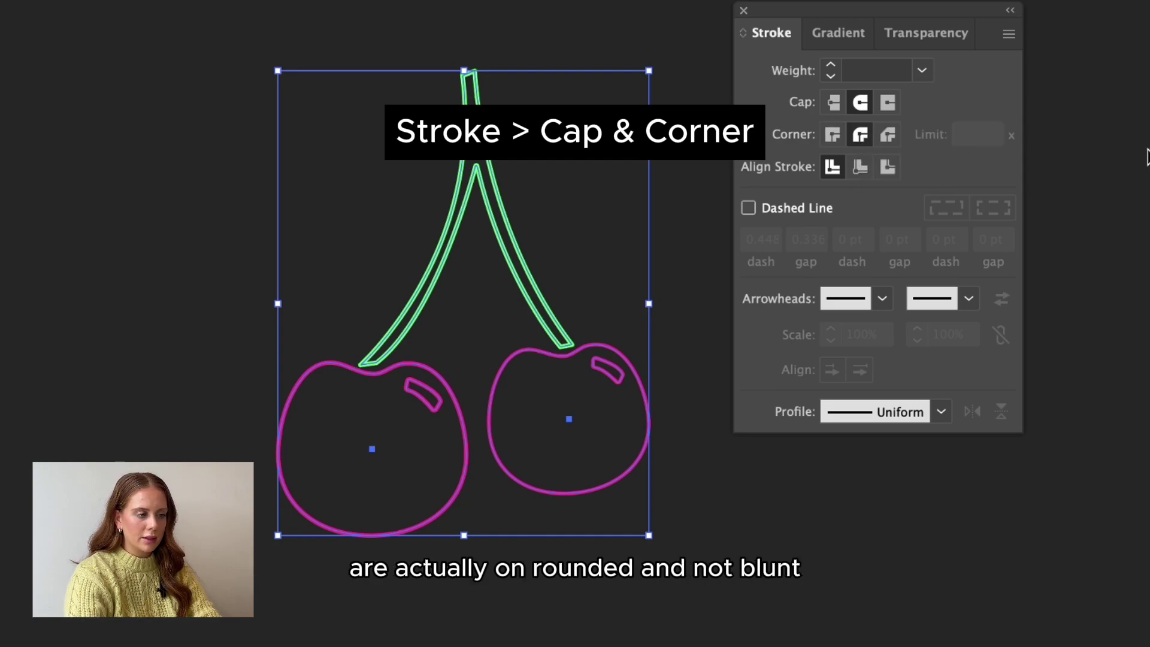
click(743, 10)
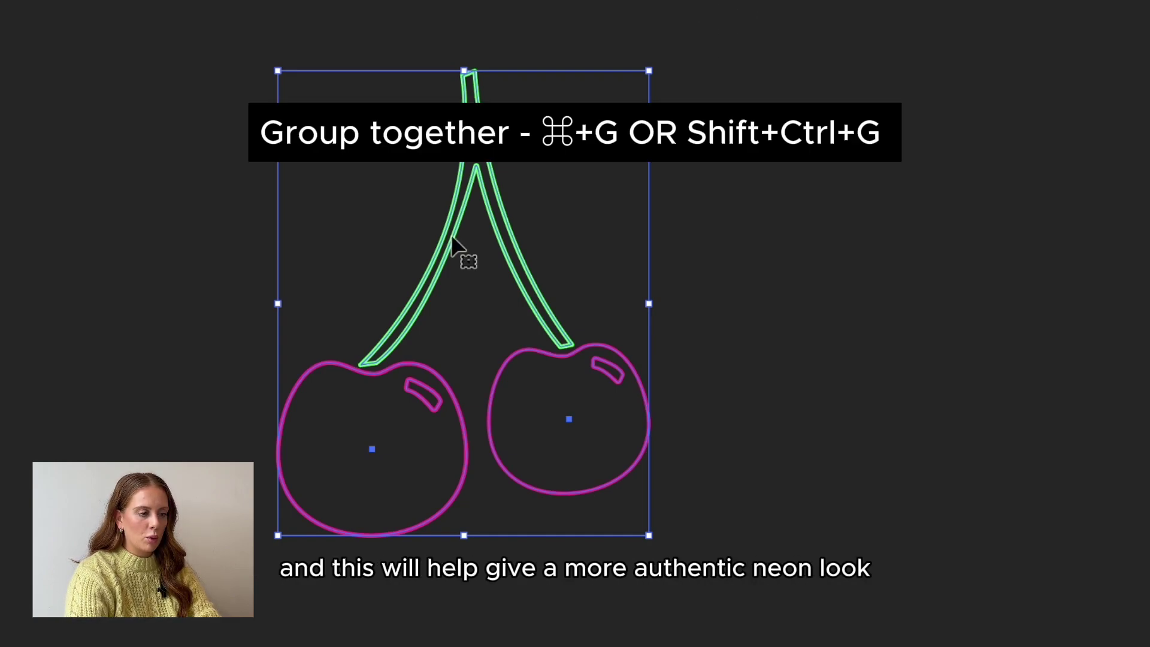
- Group the cherries and their stems into a single object
key(super+minus)
right_click(558, 383)
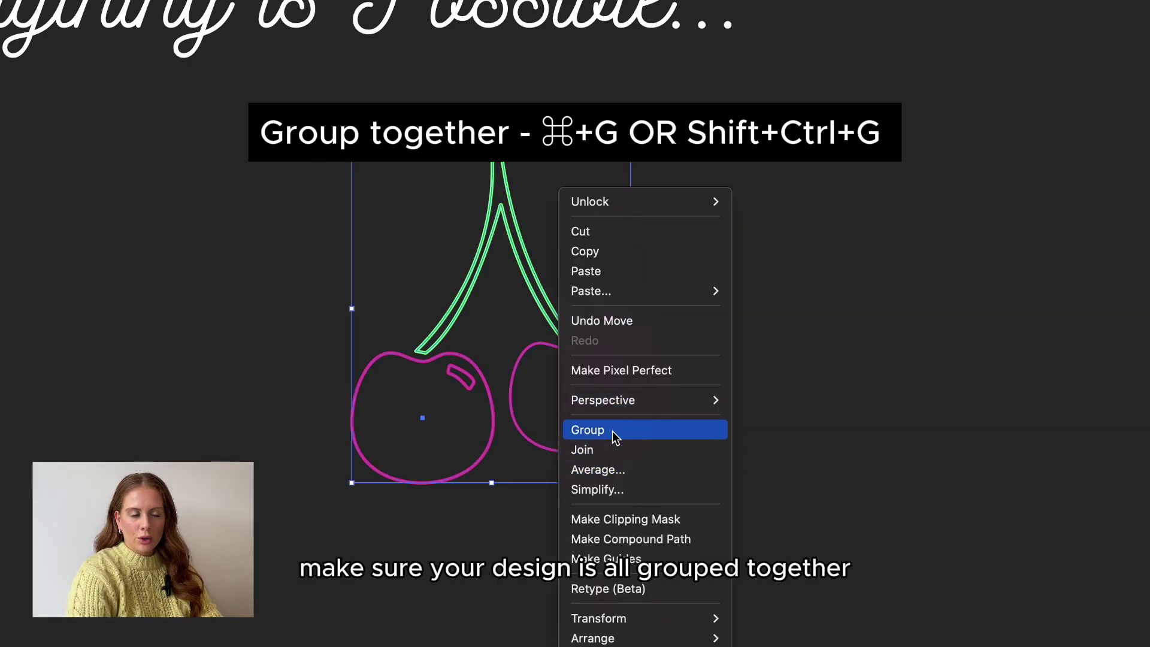
click(612, 430)
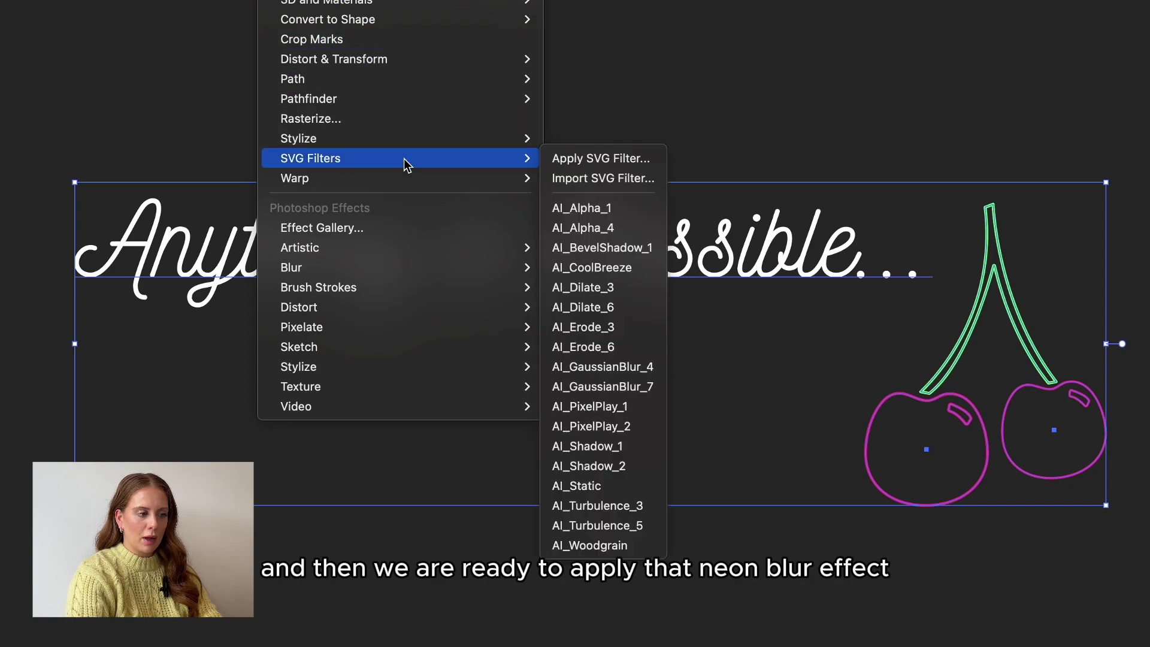
- Apply a Gaussian Blur with a 1-pixel radius to the white text and the cherries
mouse_move(451, 275)
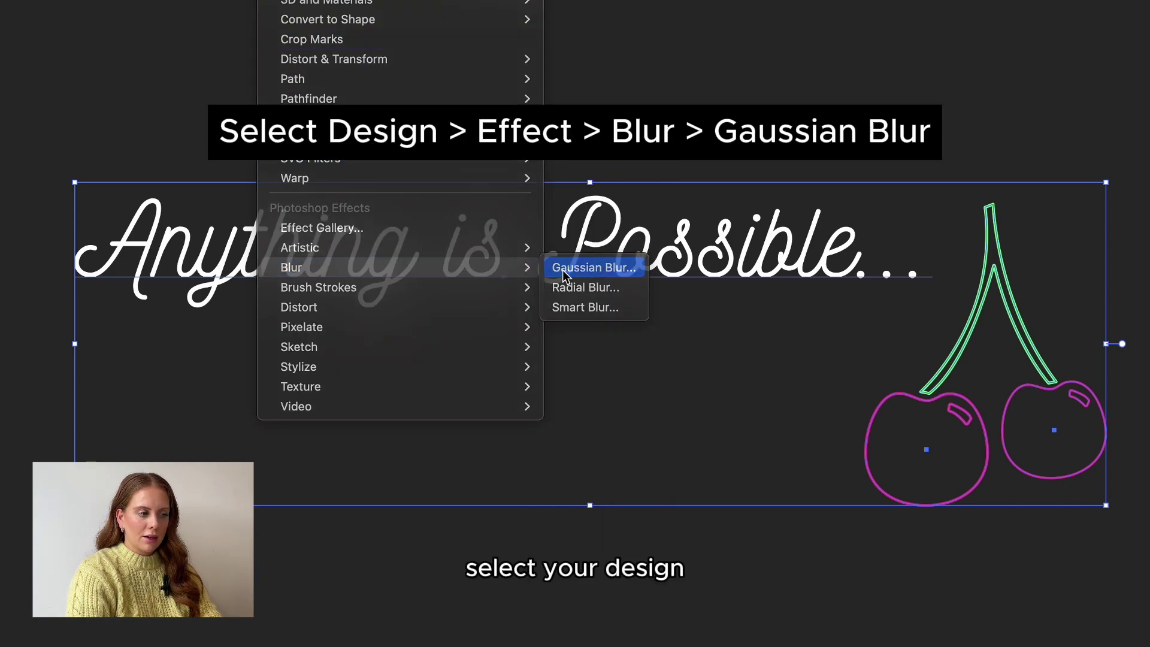
click(562, 271)
click(459, 272)
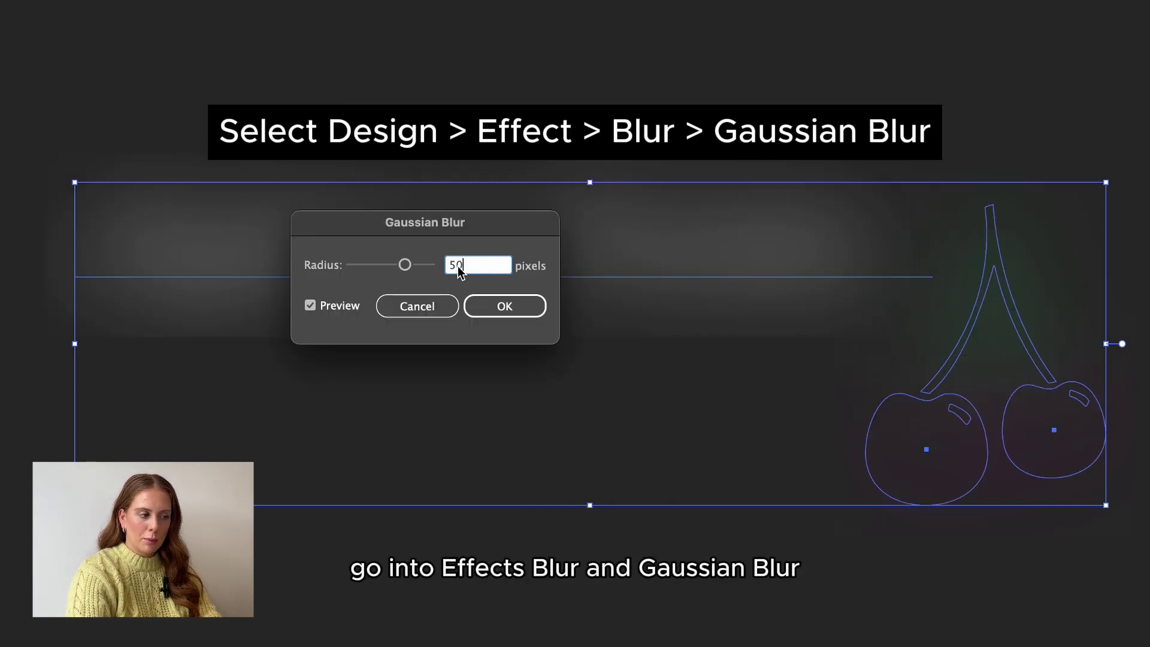
click(503, 306)
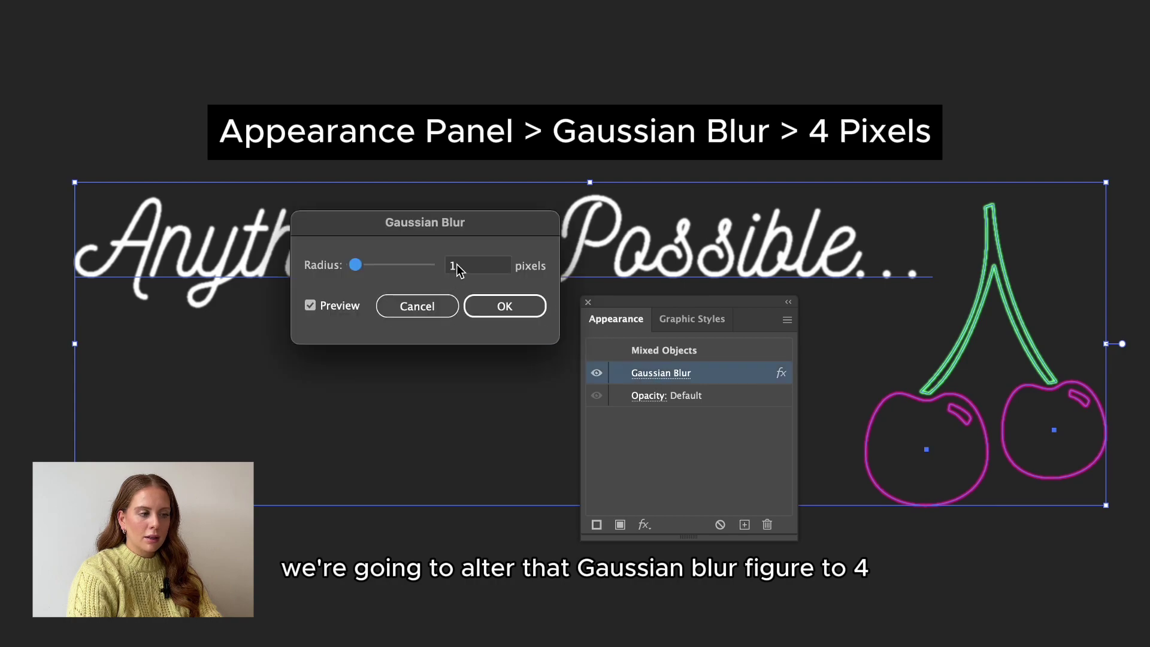
- Set the Gaussian Blur radius of the selected text and cherries to 4 pixels
double_click(449, 265)
click(503, 306)
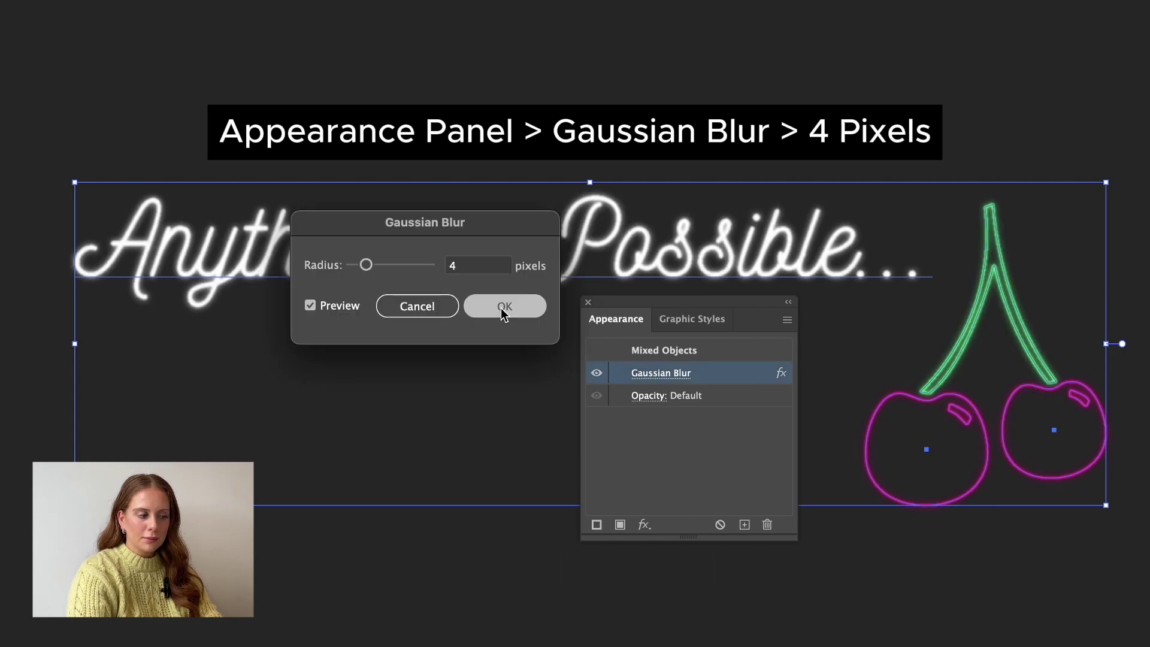
- Duplicate the blurred text and cherries in place and set the copy's Gaussian Blur radius to 8 pixels
key(super+c)
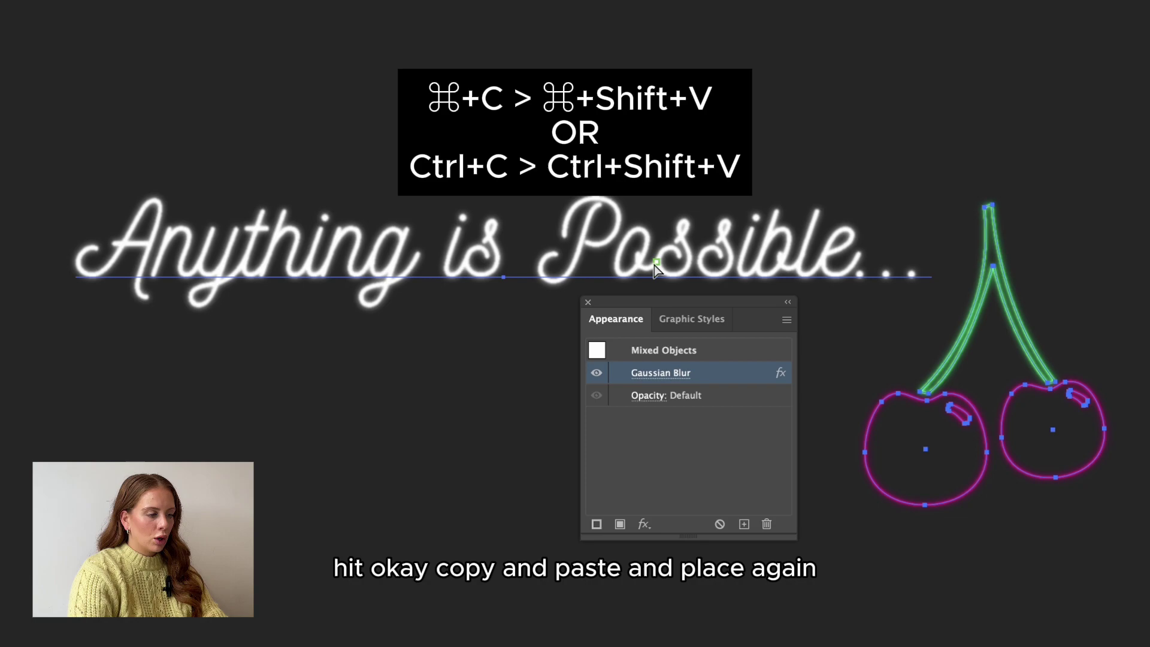
key(super+shift+v)
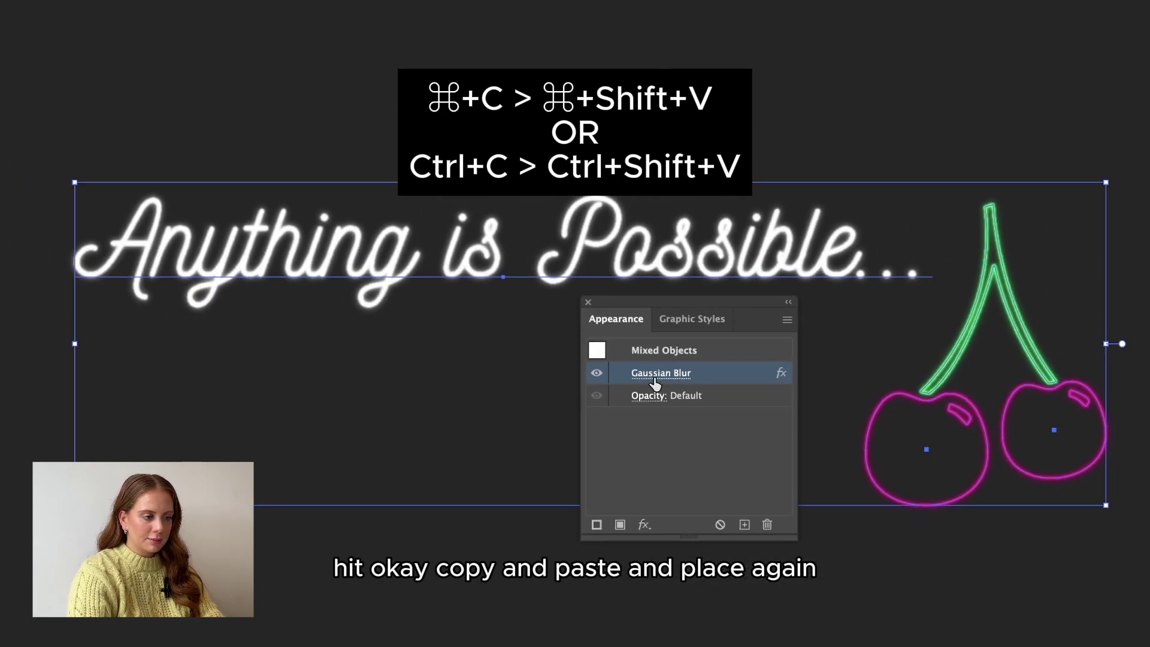
click(655, 383)
double_click(446, 265)
text(8)
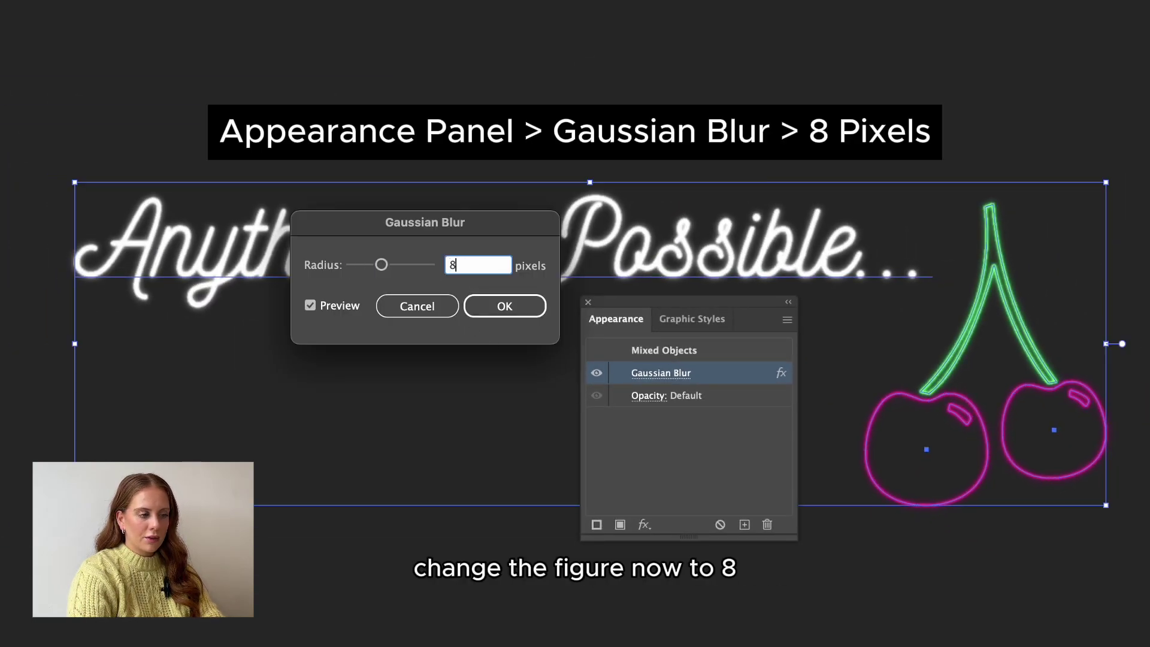
click(505, 306)
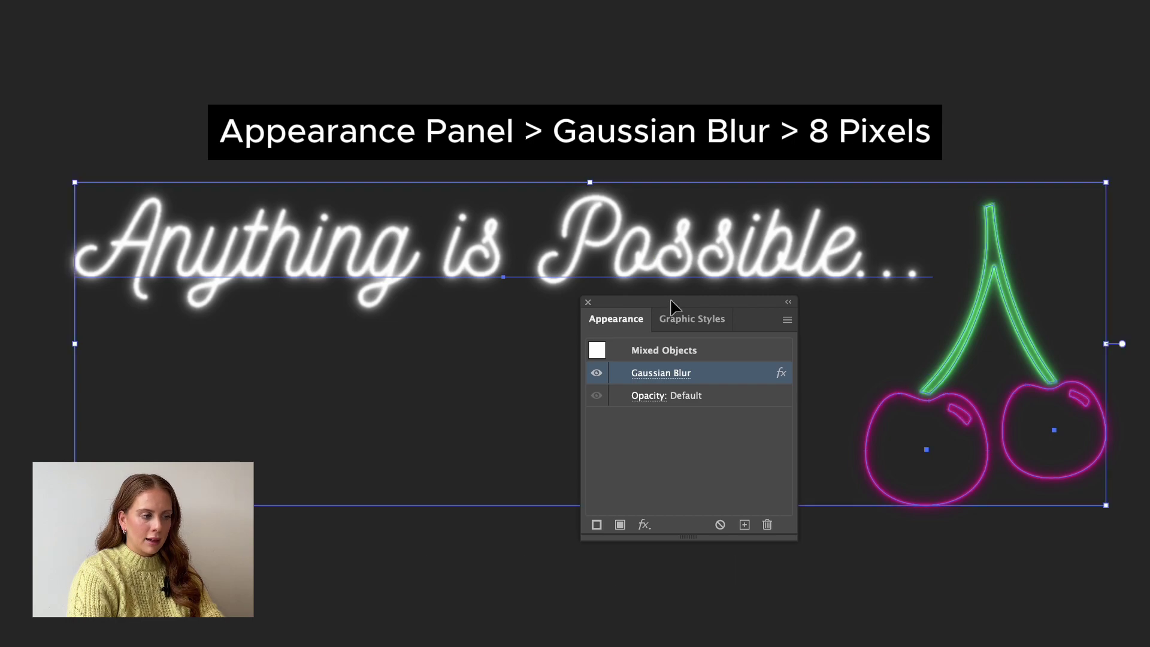
- Add two more in-place copies of the text and cherries, with Gaussian Blur radii of 25 and 50 pixels
key(super+shift+v)
click(634, 373)
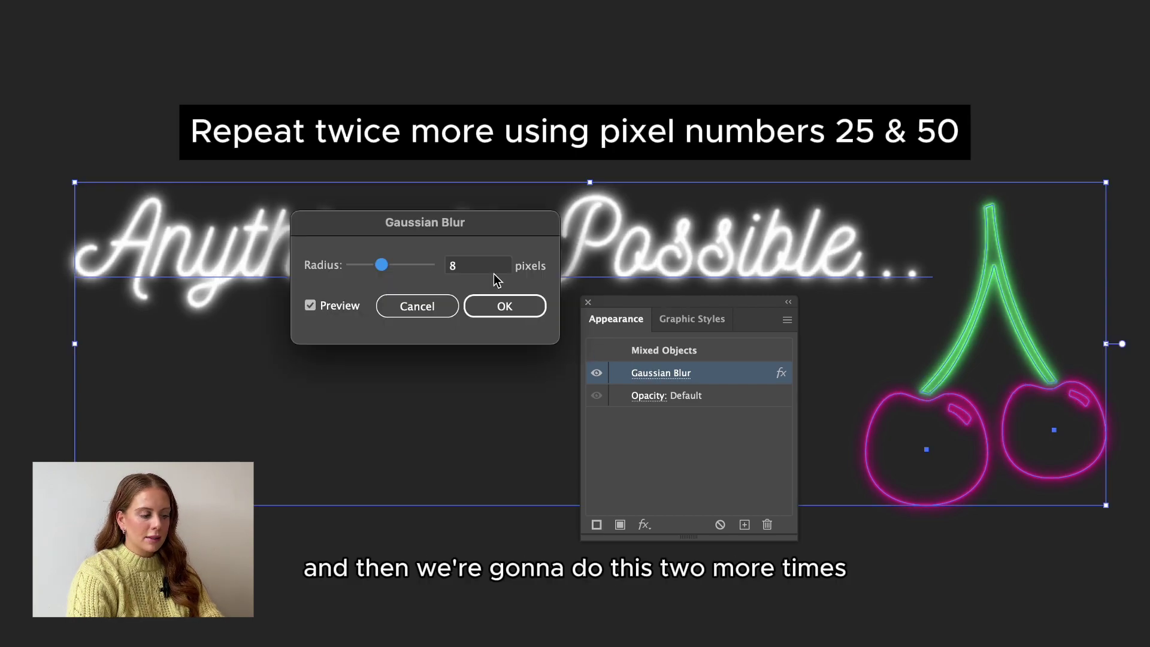
double_click(451, 267)
text(25)
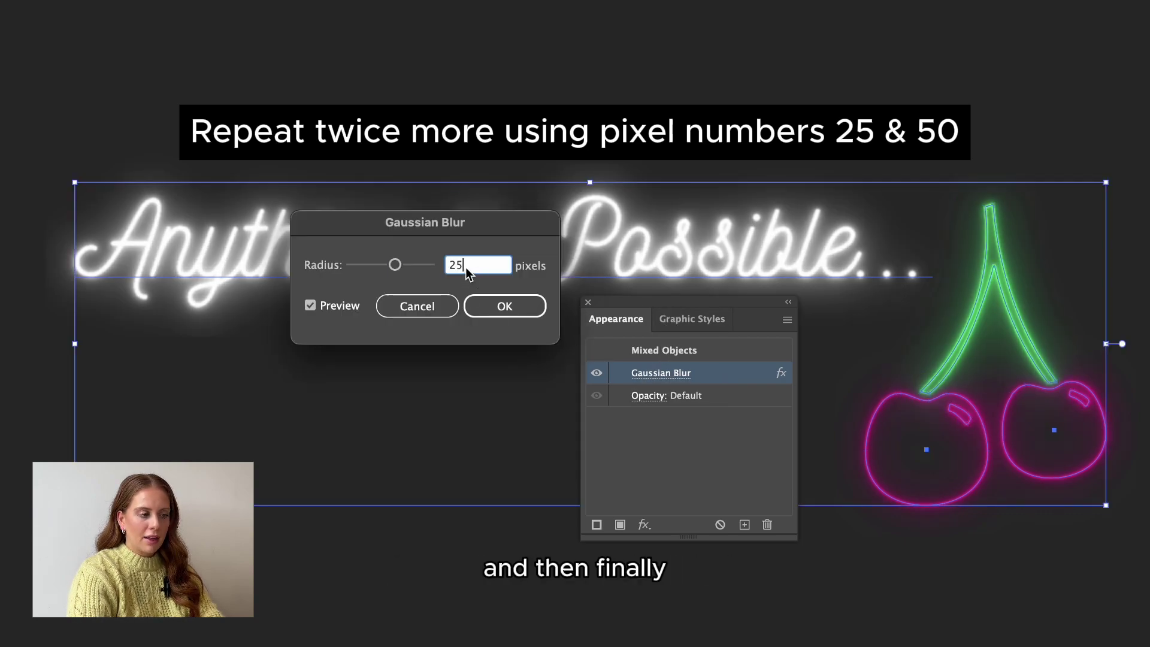
text(50)
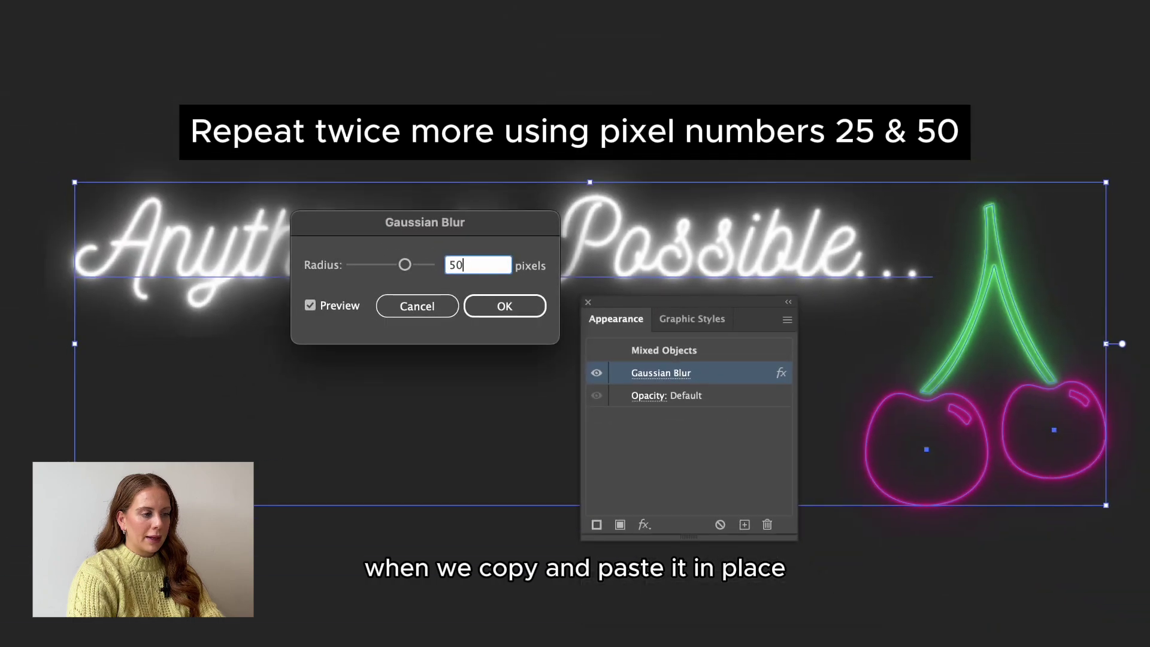
click(533, 306)
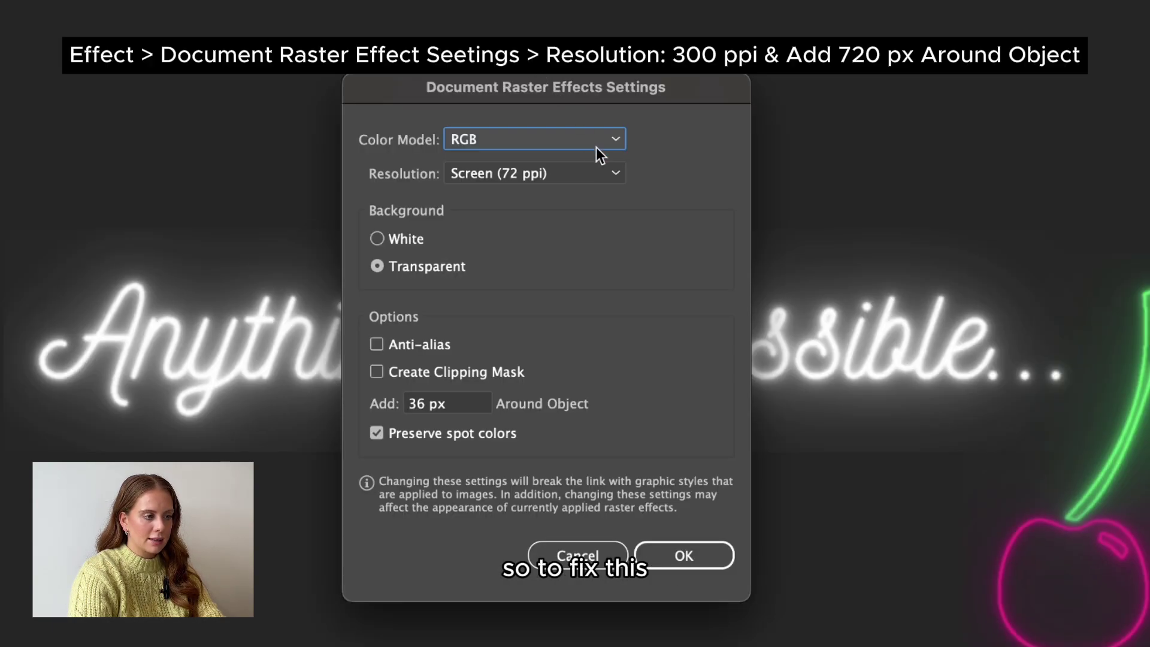
- Set the document raster effects to High (300 ppi) resolution with 720 px added around objects
click(601, 172)
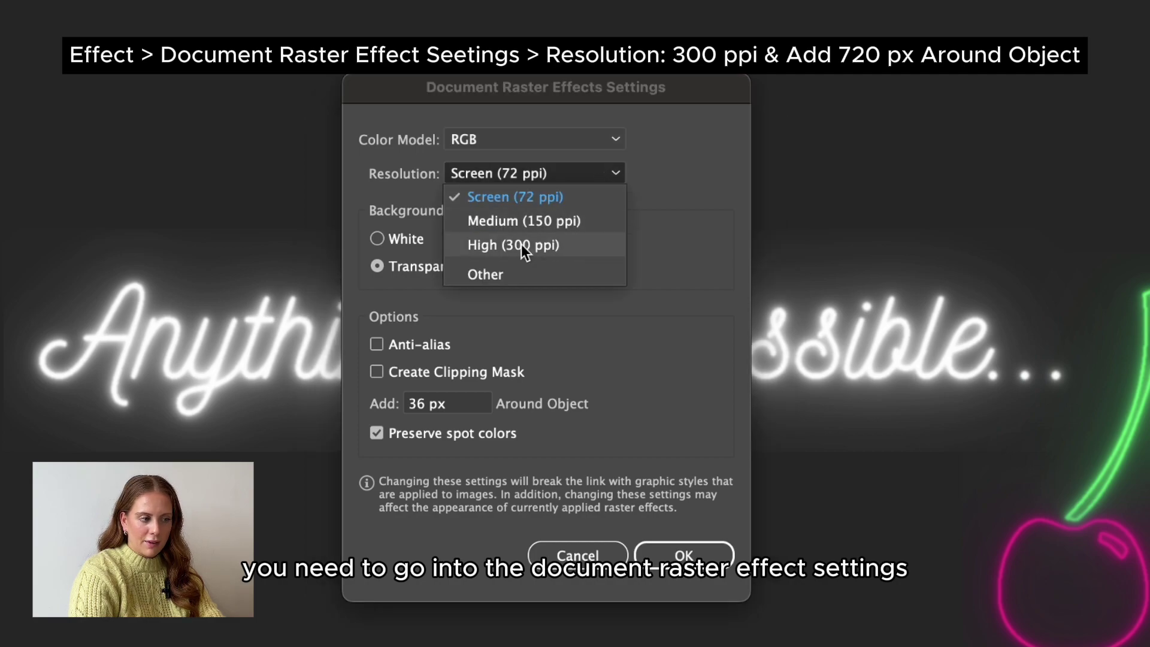
click(492, 253)
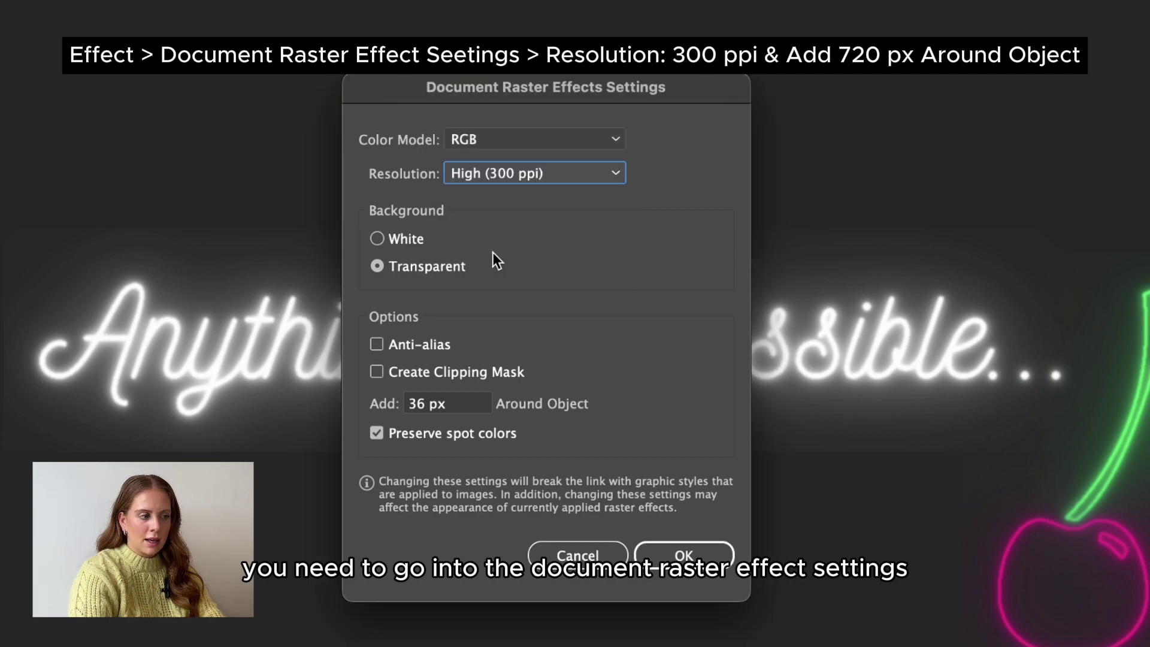
click(465, 392)
text(720)
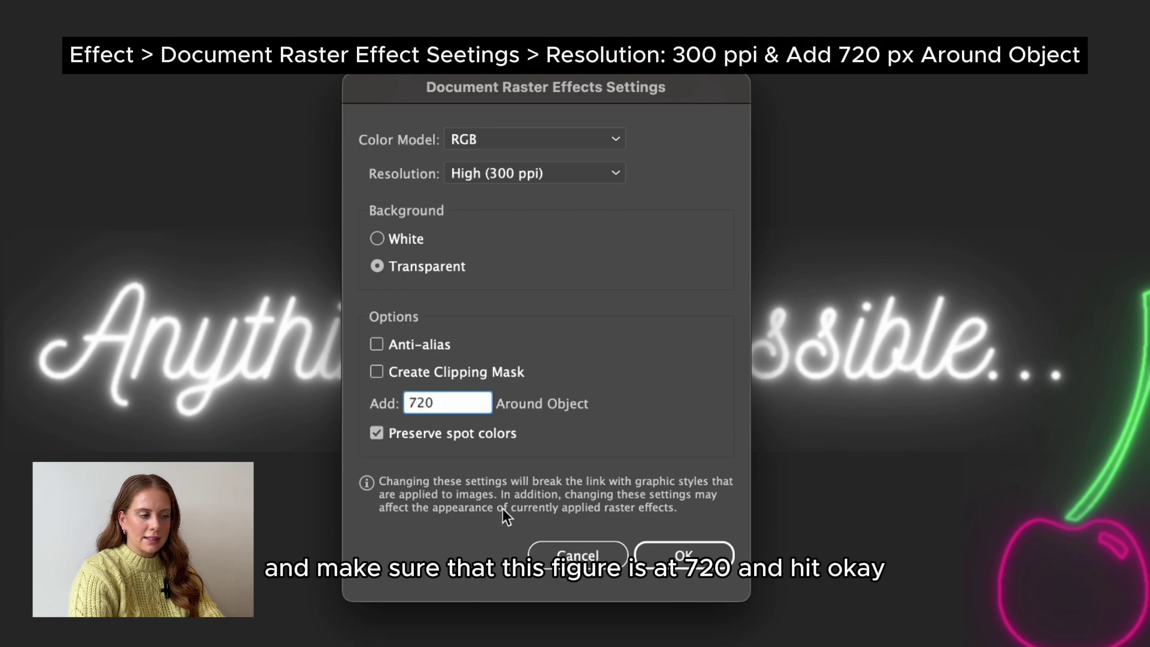
click(683, 552)
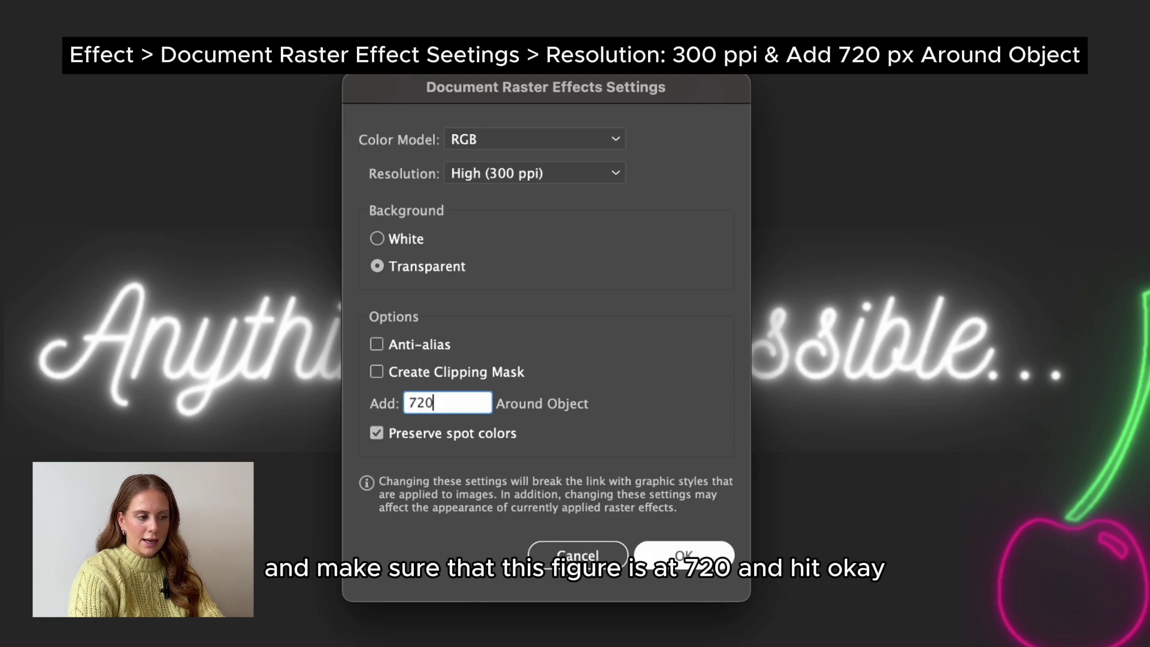